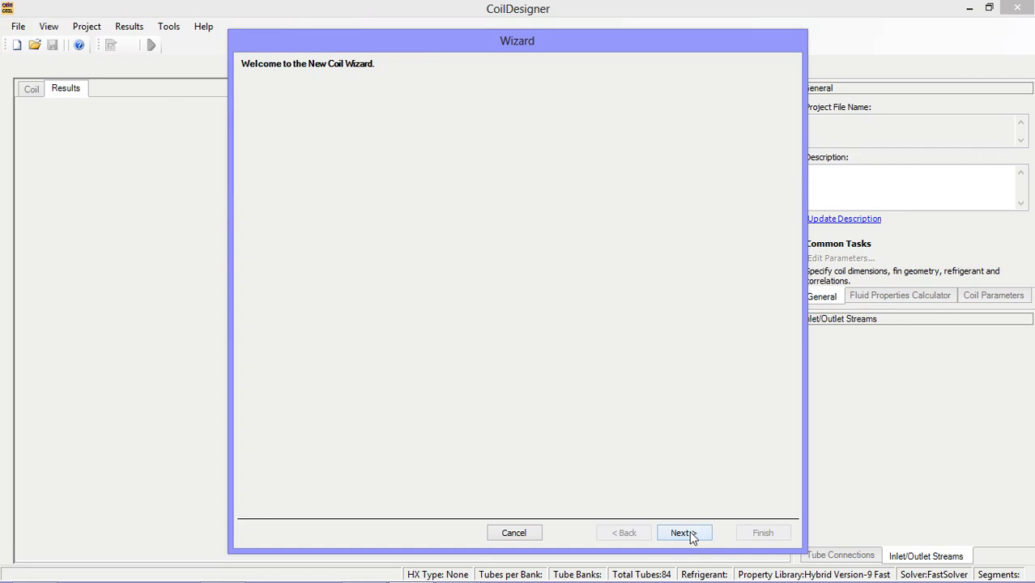
Step: Begin a new Tube-Fin Heat Exchanger coil using the Fast Solver with 10 segments per tube
left_click(689, 535)
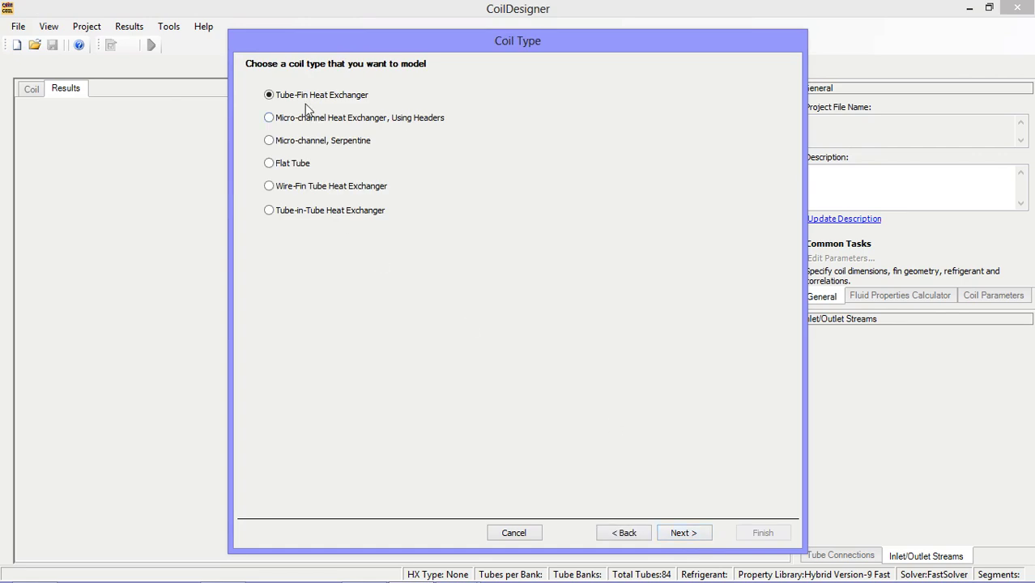
left_click(697, 533)
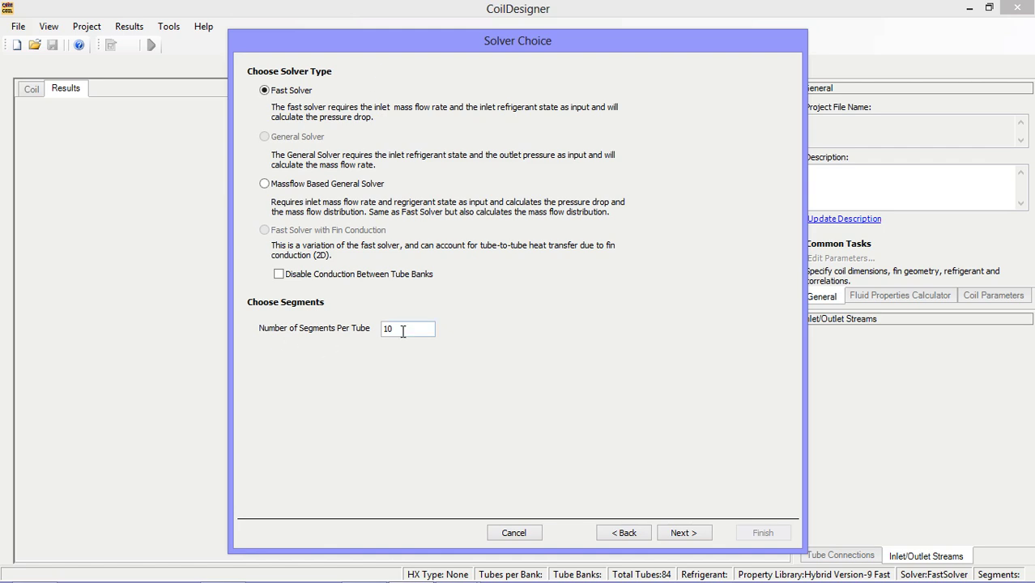
left_click(679, 531)
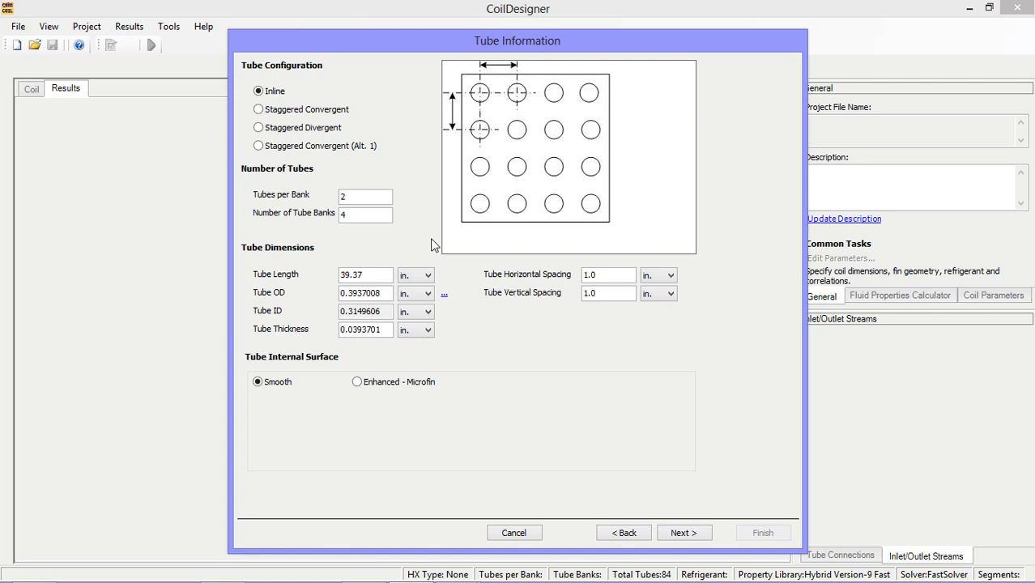
Step: Set the tube configuration to Staggered Convergent and choose the standard 9.52 mm x 0.340 mm tube size
left_click(309, 110)
left_click(311, 128)
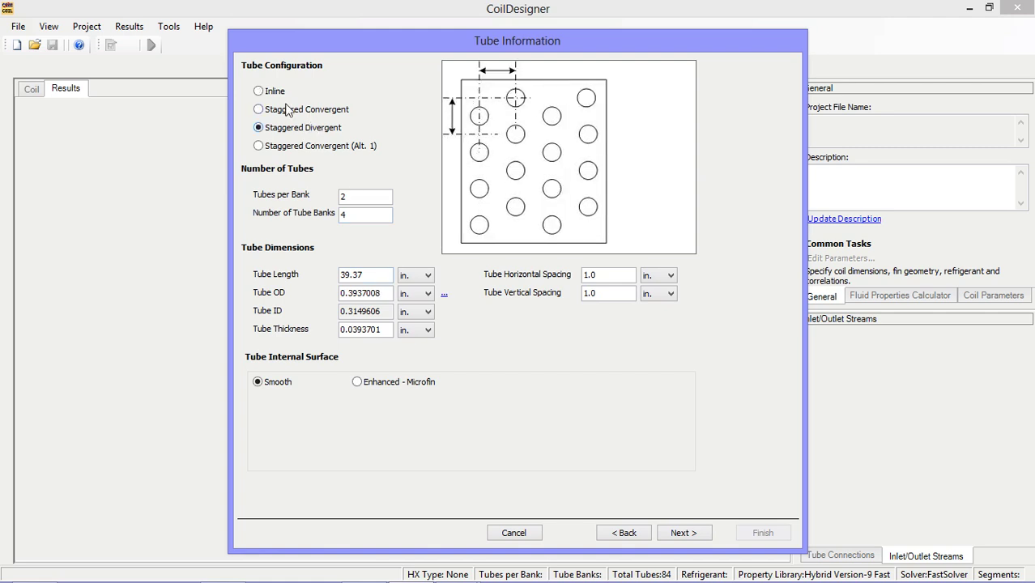
left_click(288, 114)
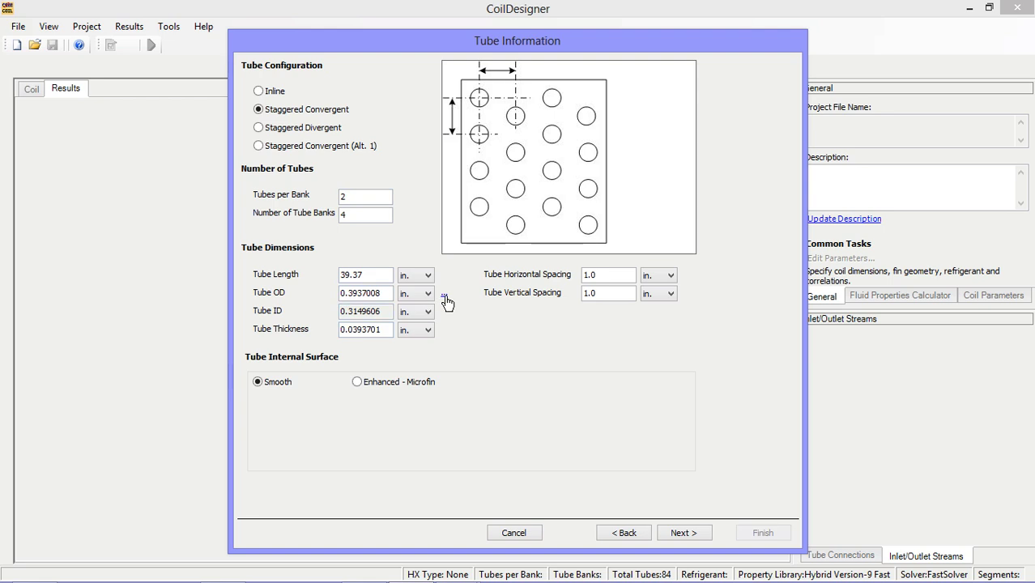
left_click(444, 297)
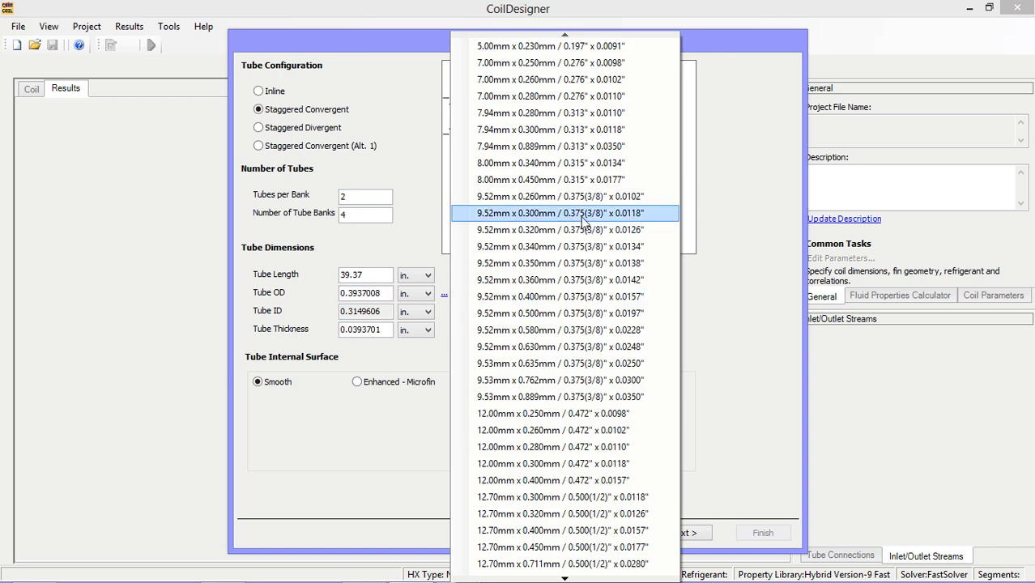
left_click(492, 247)
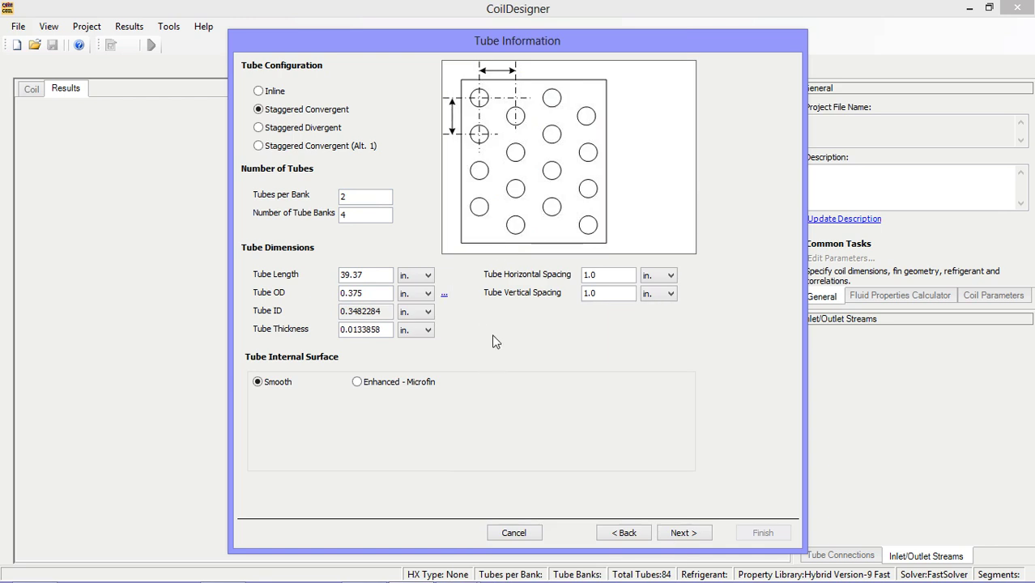
Step: View the geometry diagram for the enhanced microfin tube surface, and return the internal surface to Smooth
left_click(357, 382)
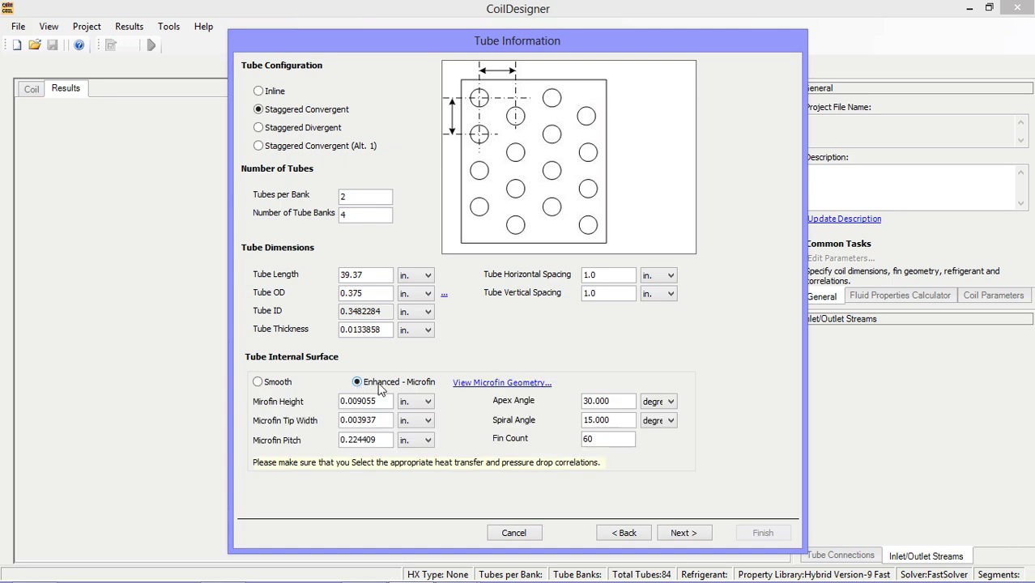
left_click(503, 384)
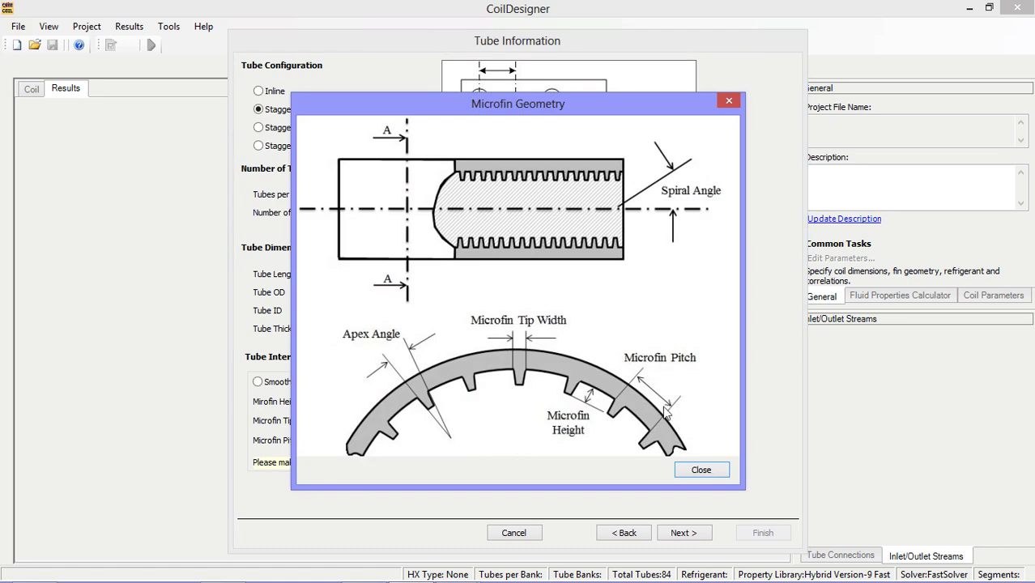
left_click(715, 474)
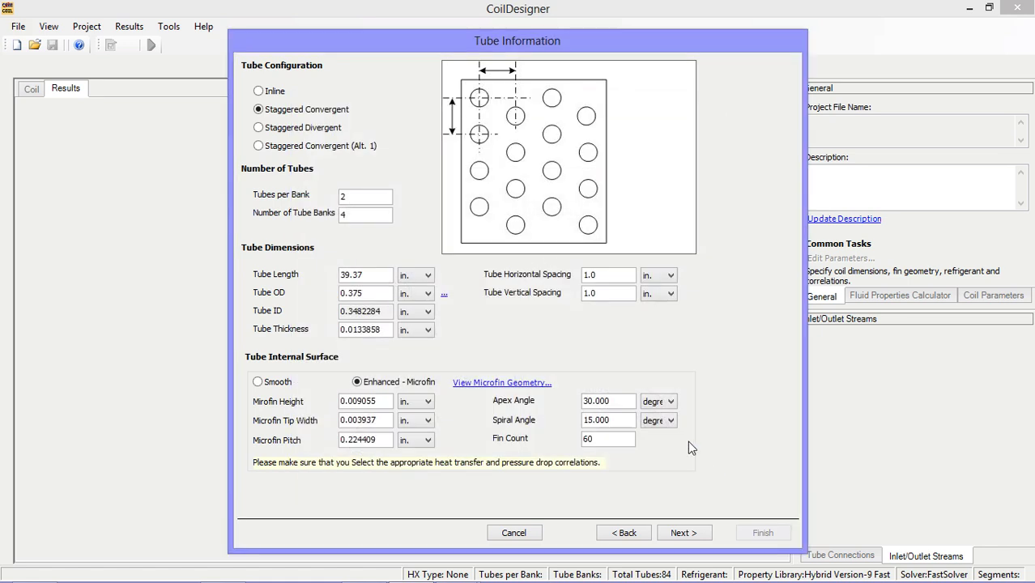
left_click(273, 386)
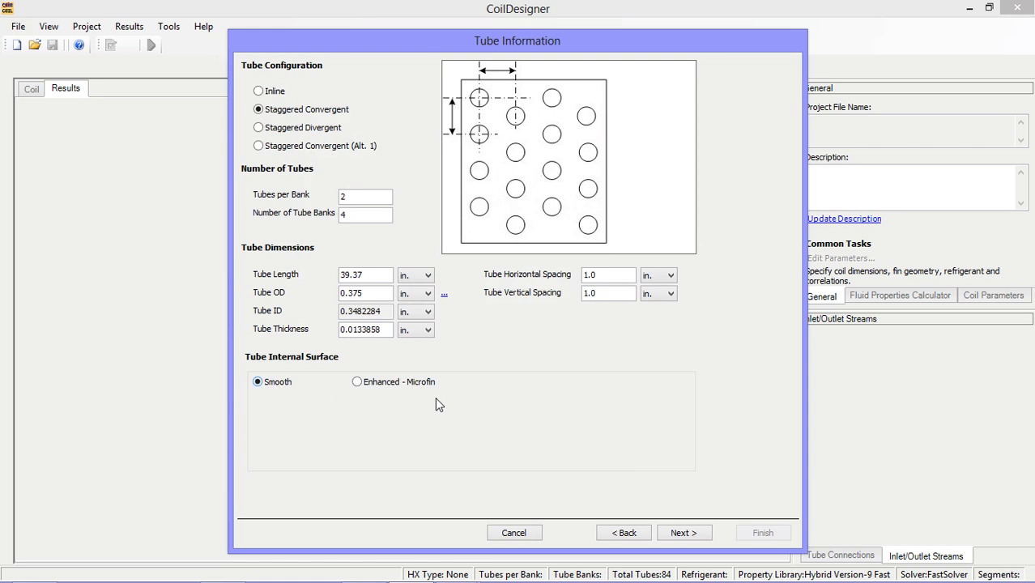
Step: Keep the Flat/Plate Fins, No Collar type and the default heat transfer and pressure drop correlations, and finish the coil wizard
left_click(675, 538)
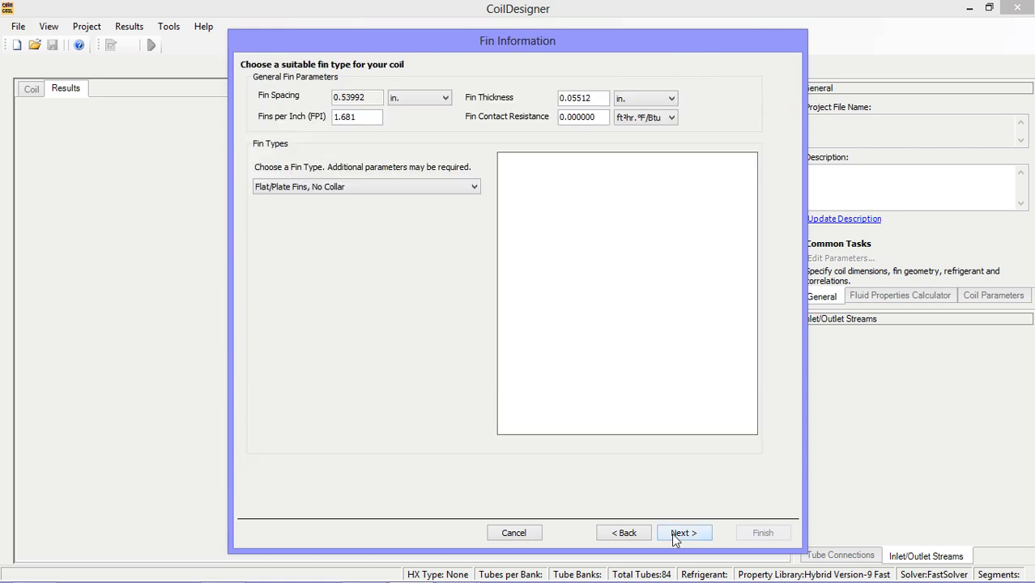
left_click(675, 538)
left_click(675, 537)
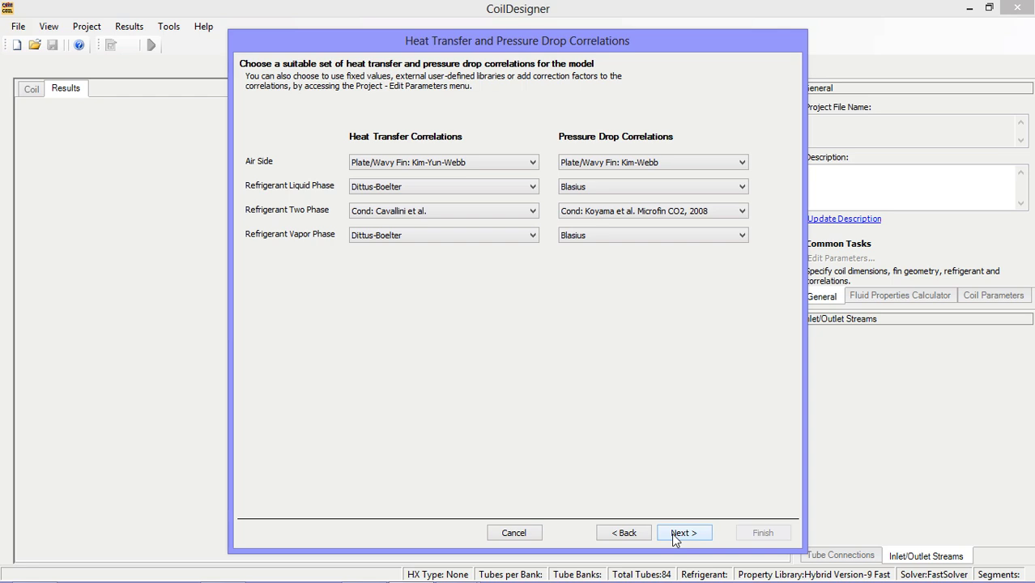
left_click(672, 534)
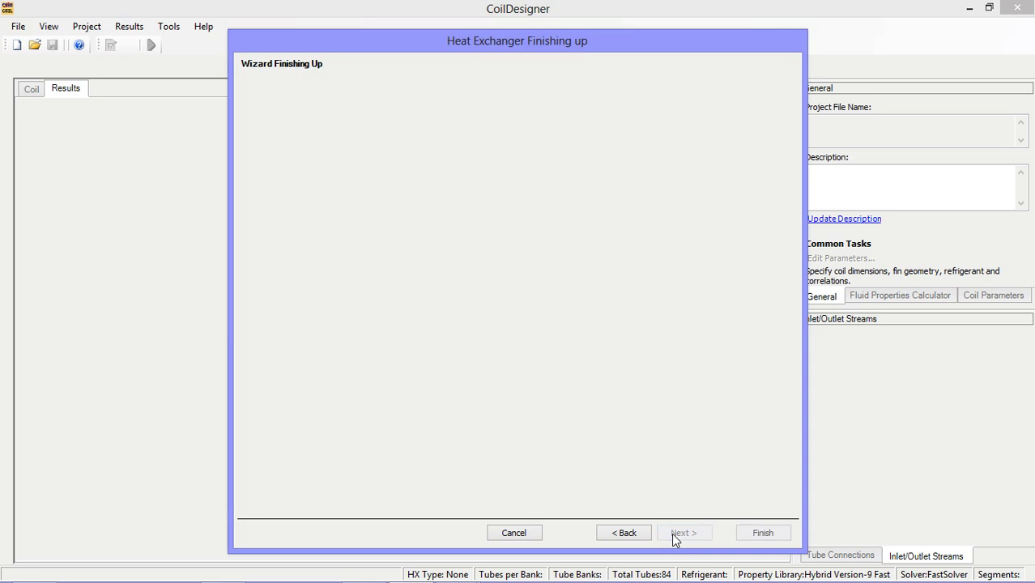
left_click(760, 533)
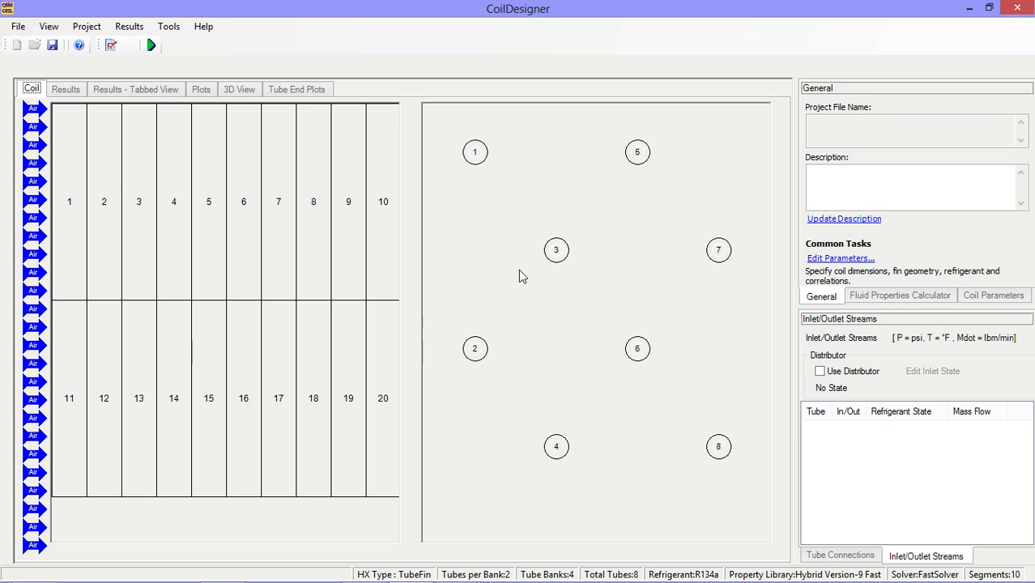
Step: Connect tube 1 to tube 3, and tube 3 to both tubes 5 and 6
mouse_move(475, 152)
left_mouse_down()
mouse_move(527, 231)
mouse_move(555, 251)
left_mouse_up()
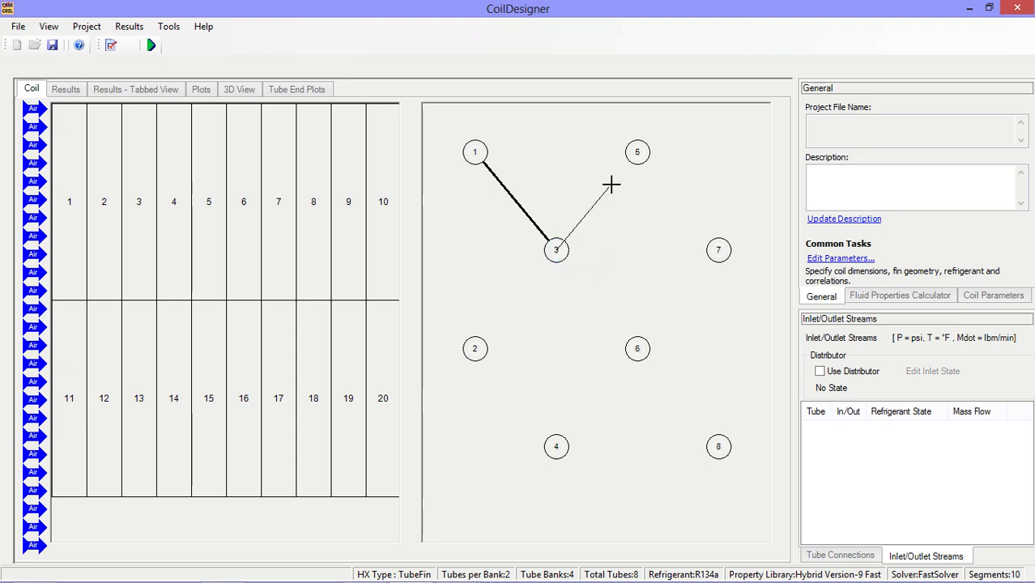
left_click(636, 153)
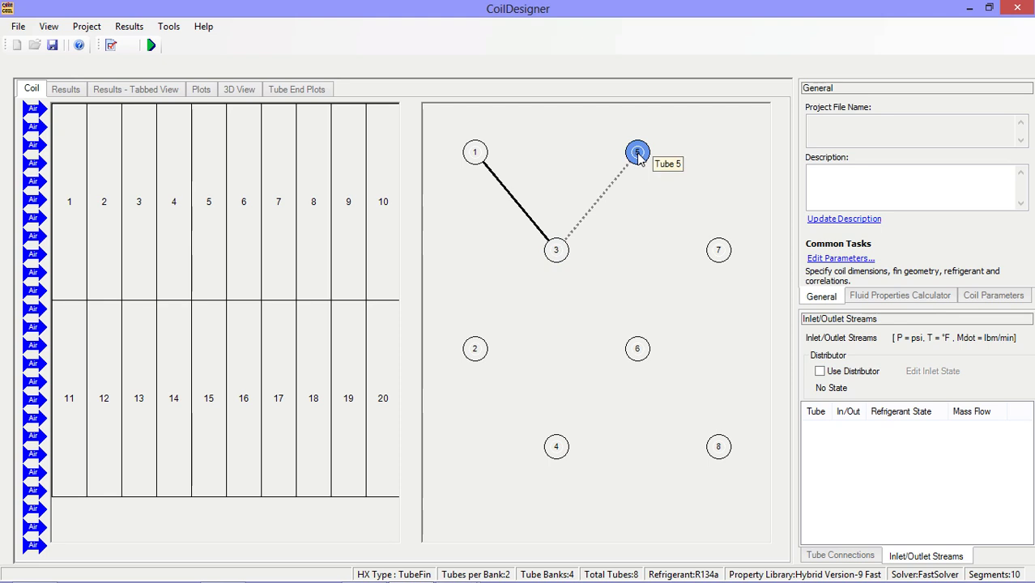
left_click(556, 250)
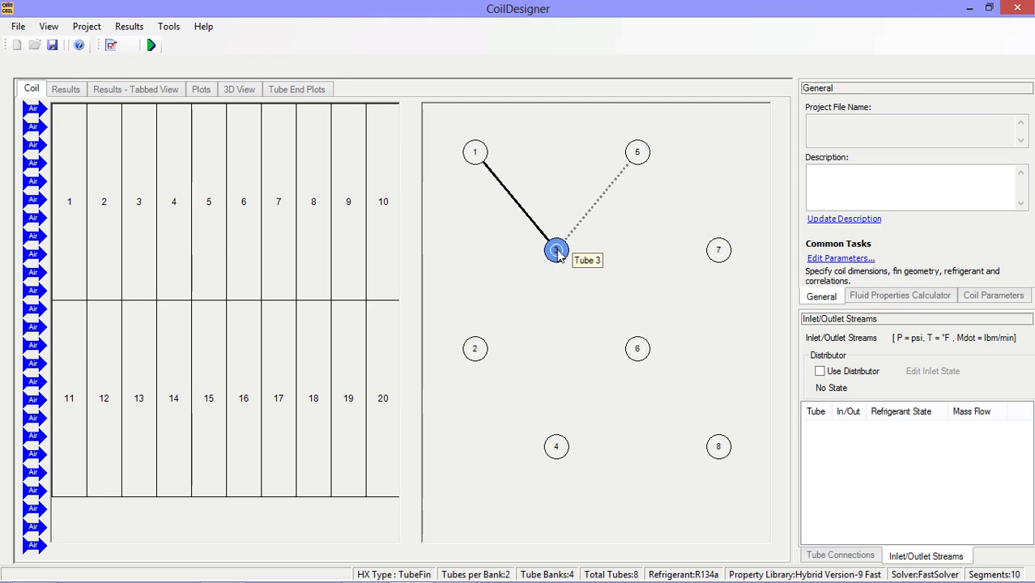
left_click_drag(558, 253, 637, 349)
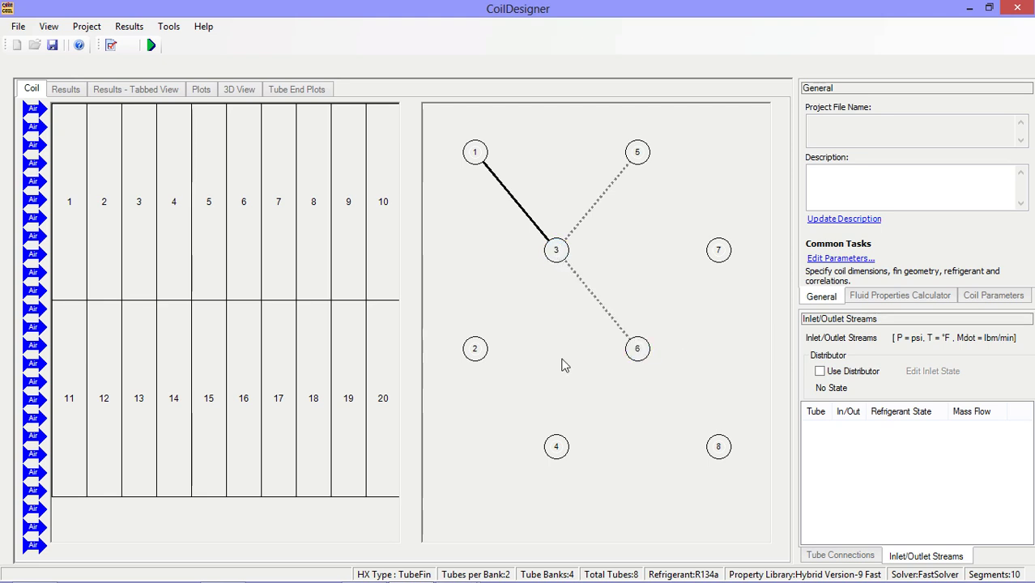
Step: Mark tube 2 as a plugged tube and show the tube connections
right_click(476, 359)
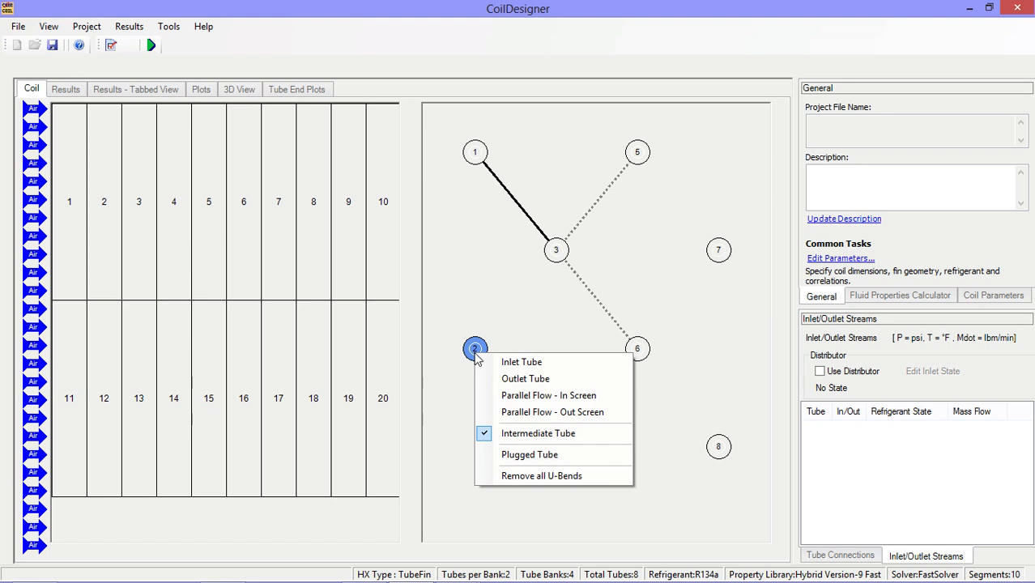
left_click(540, 457)
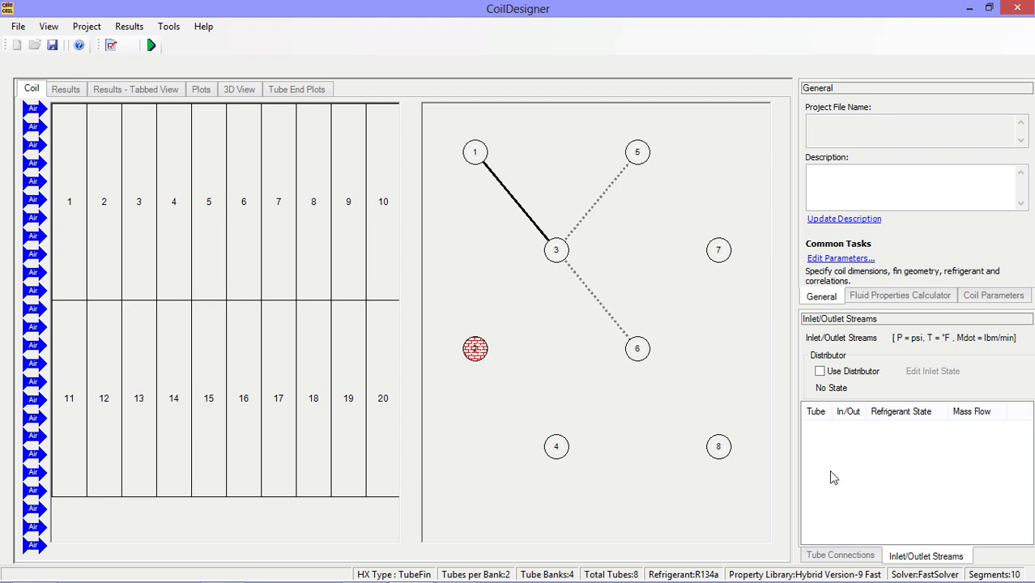
left_click(840, 555)
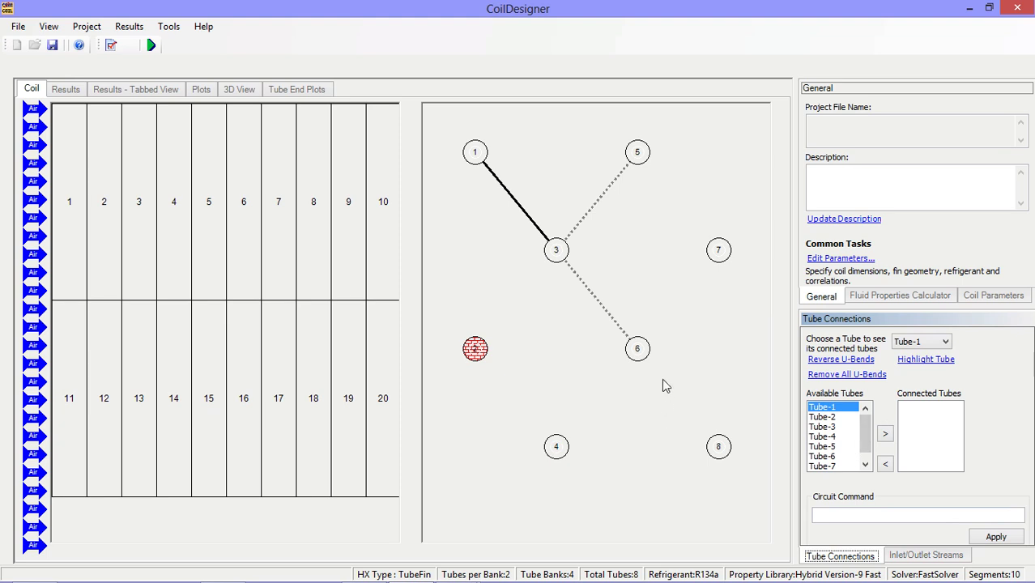
Step: Define tube 1 as the inlet tube and tube 7 as the outlet tube
left_click(475, 153)
right_click(475, 153)
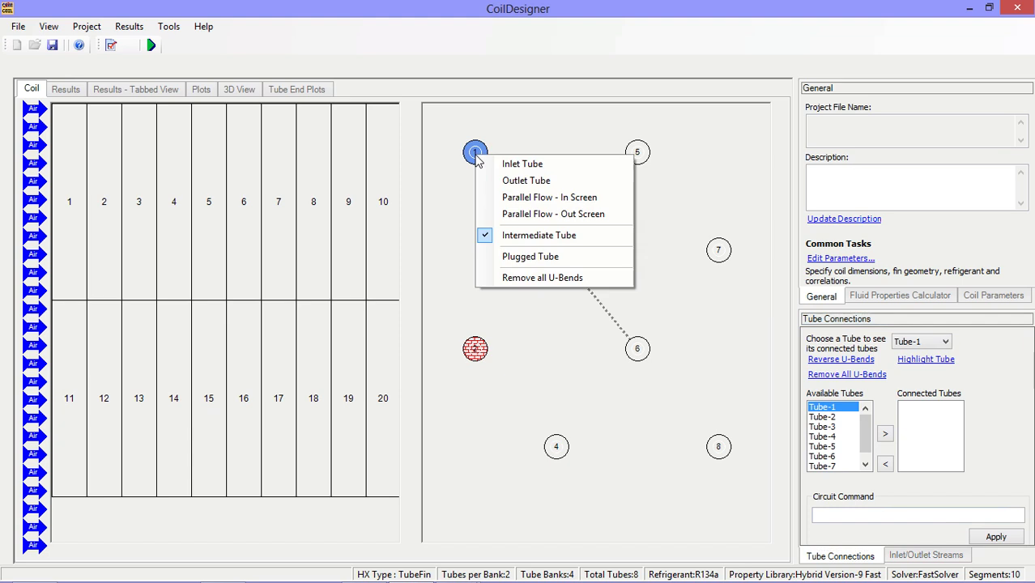
left_click(569, 165)
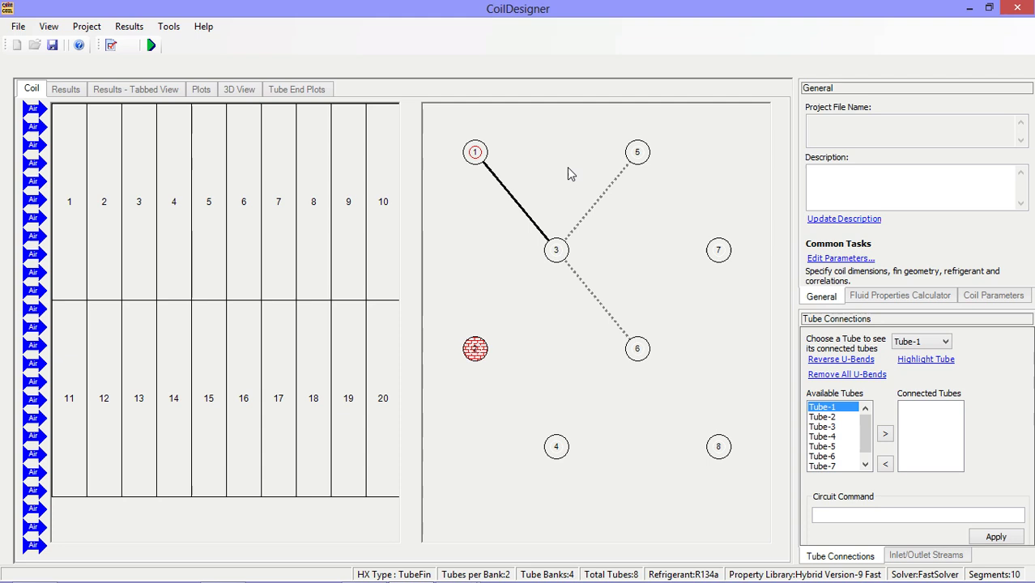
left_click(719, 249)
right_click(718, 250)
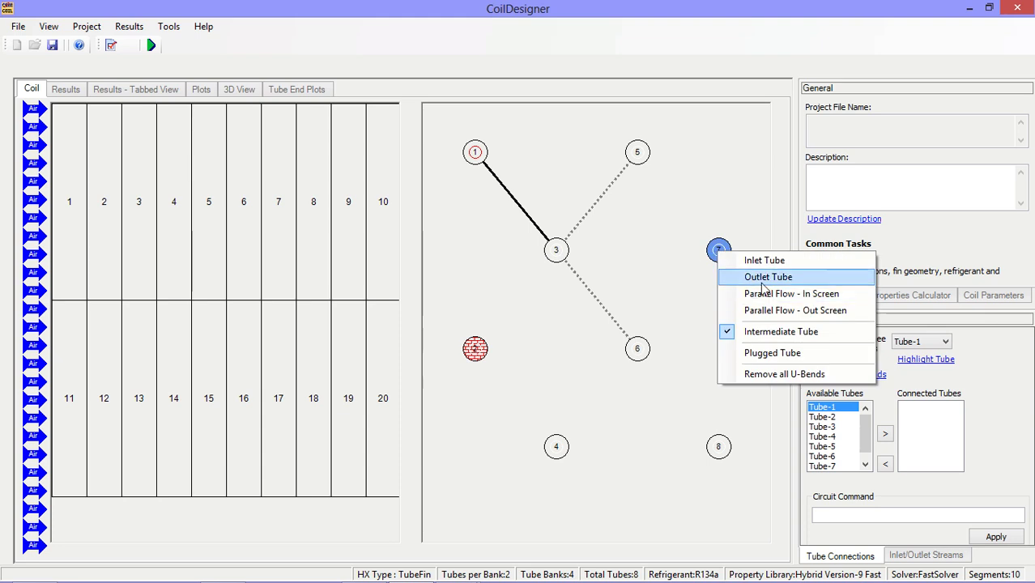
left_click(761, 277)
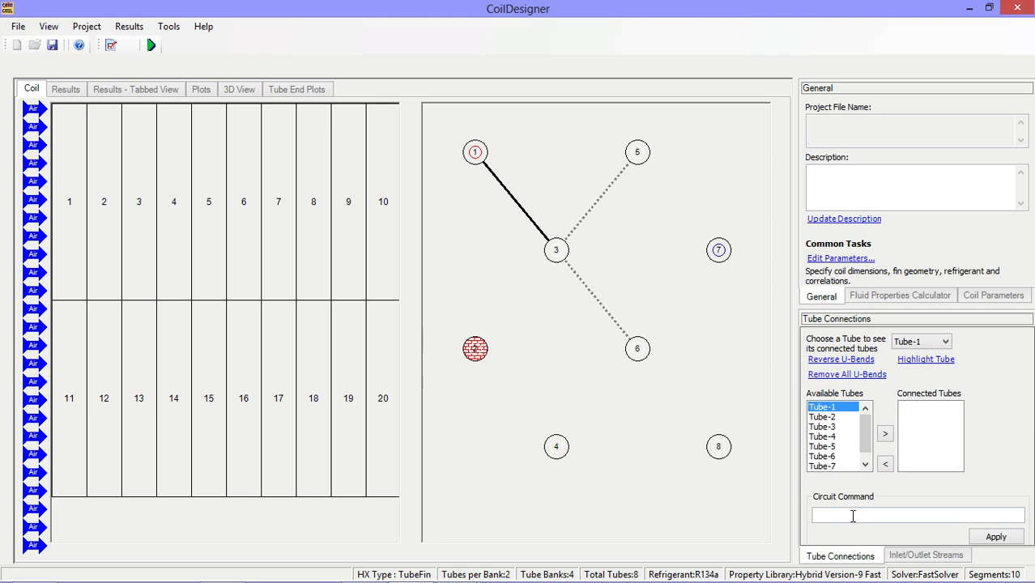
Step: Specify the tube 1 inlet stream's refrigerant state as Single Phase P,T with the temperature unit in °C
left_click(922, 556)
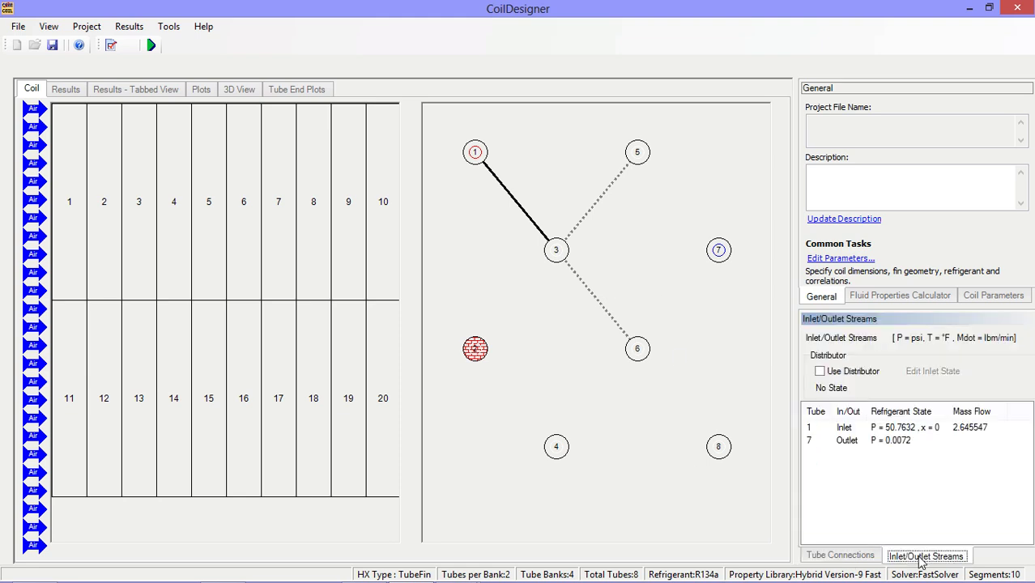
double_click(845, 429)
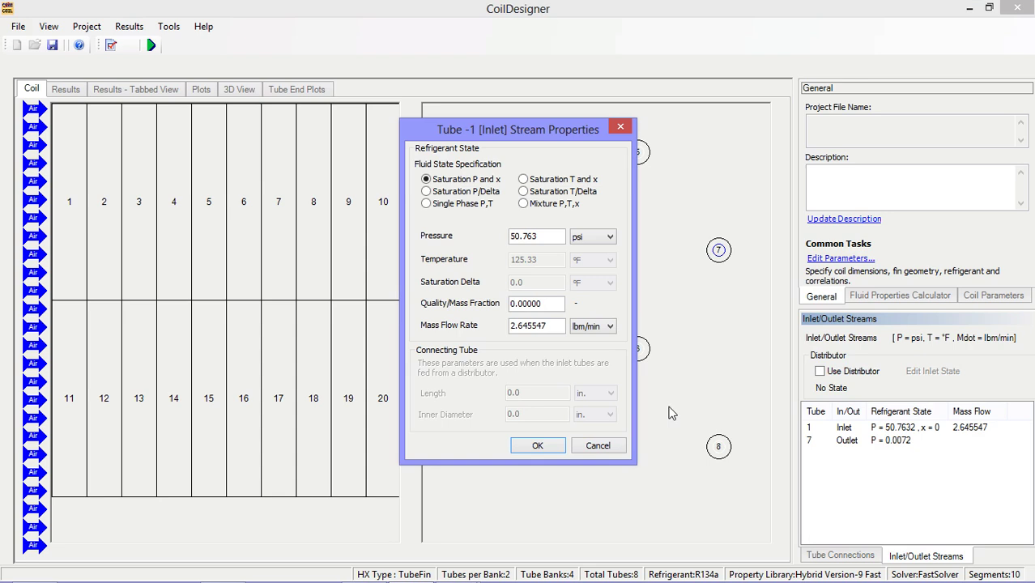
left_click(455, 204)
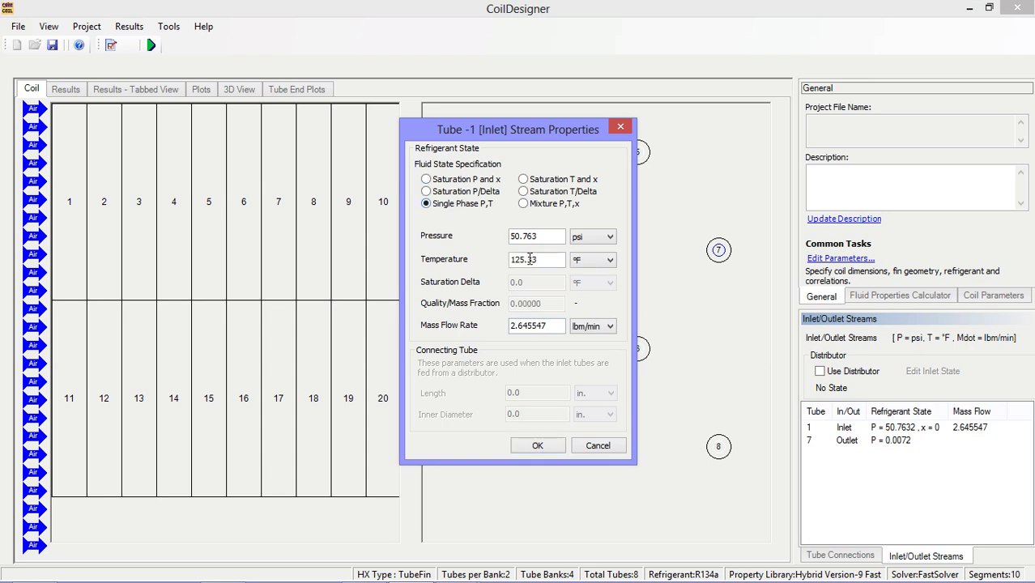
left_click(580, 260)
left_click(577, 289)
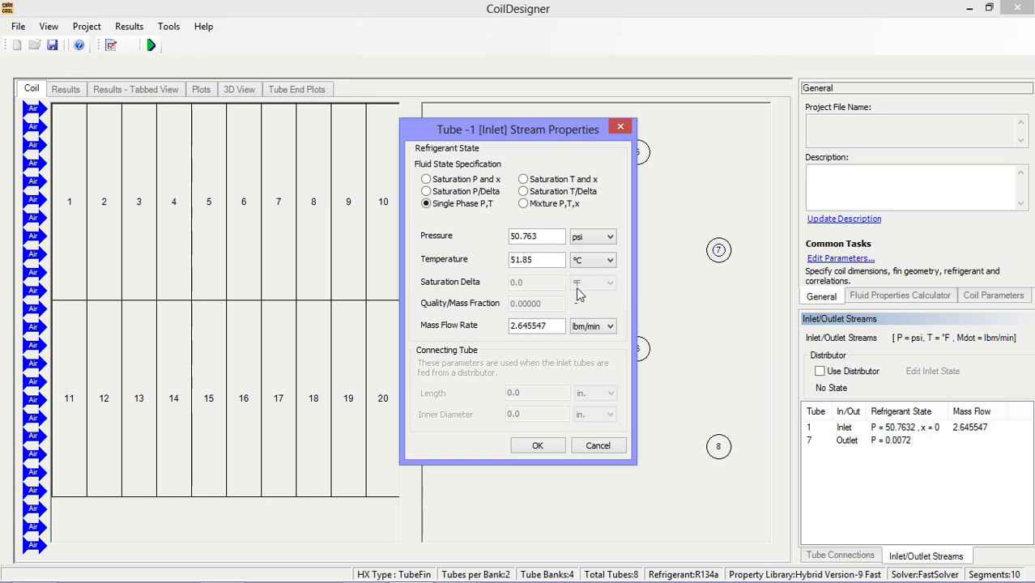
left_click(555, 447)
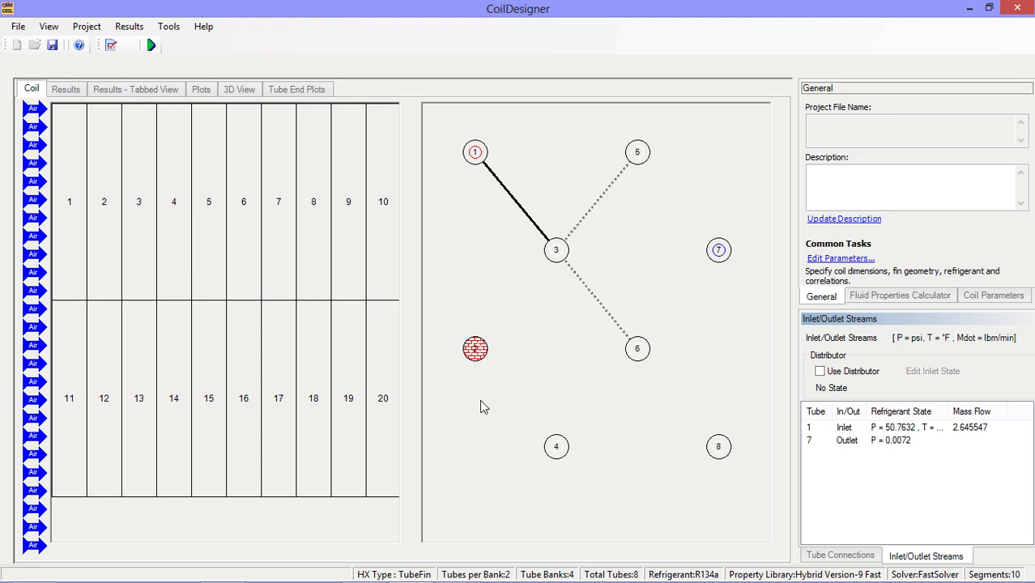
Step: Apply the temperature, humidity and velocity of tube 1, segment 4 to all segments of this tube and of all tubes
double_click(171, 246)
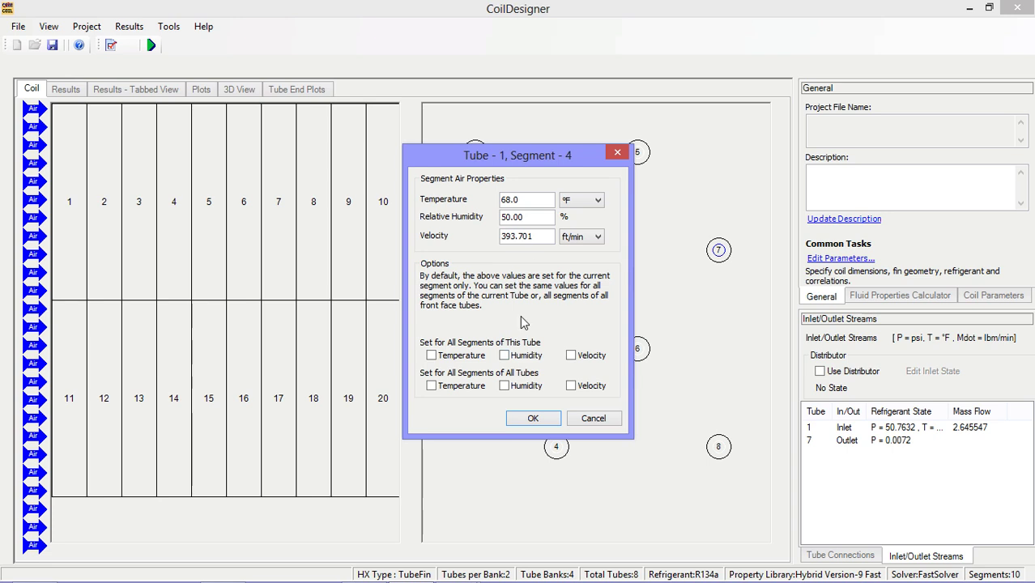
left_click(431, 356)
left_click(430, 387)
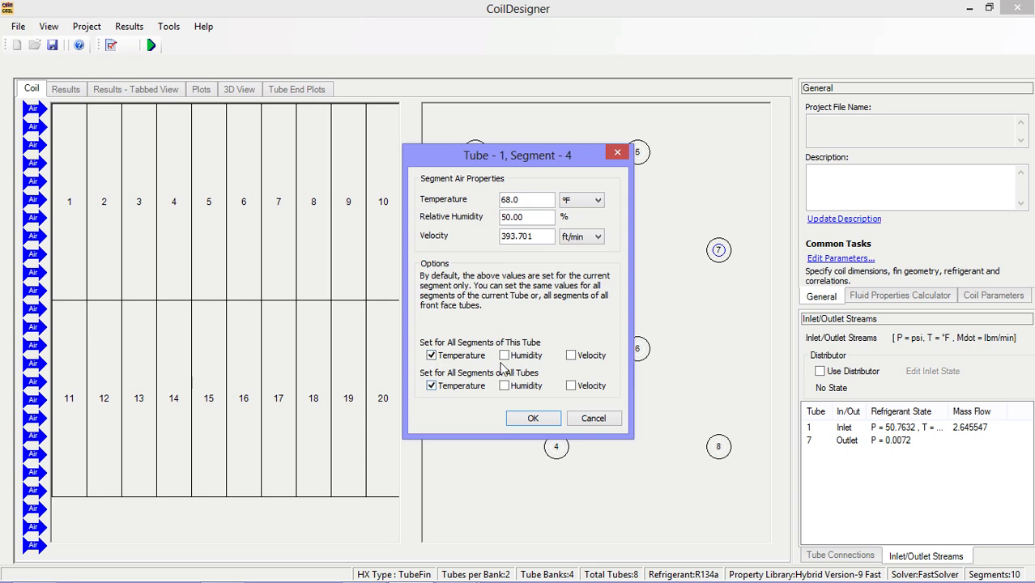
left_click(504, 355)
left_click(503, 387)
left_click(571, 355)
left_click(571, 385)
left_click(533, 418)
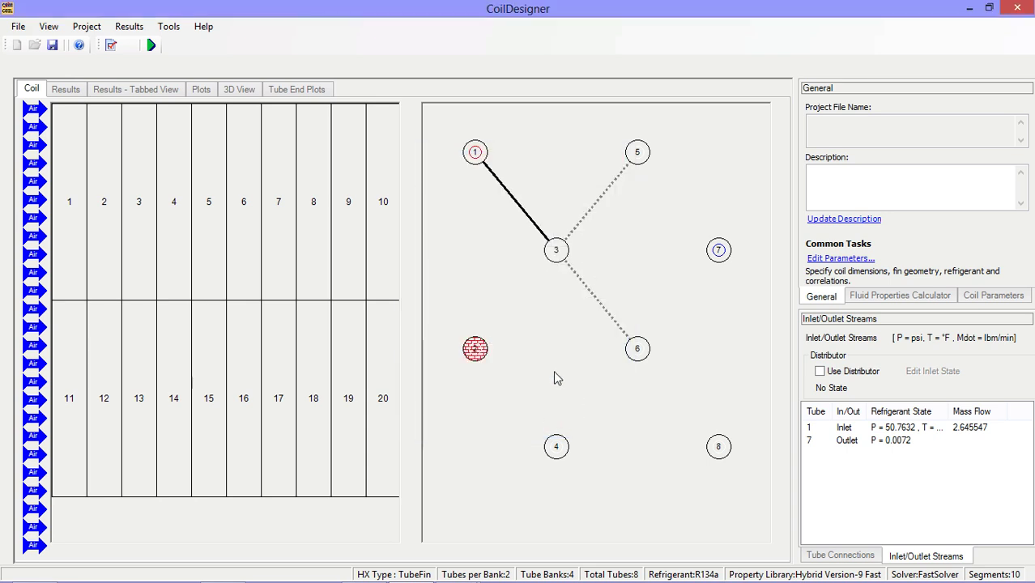
Step: Close the current coil without saving and open the TubeFin sample hxtf_R134a_28by3_Evap.chx
left_click(18, 26)
left_click(39, 73)
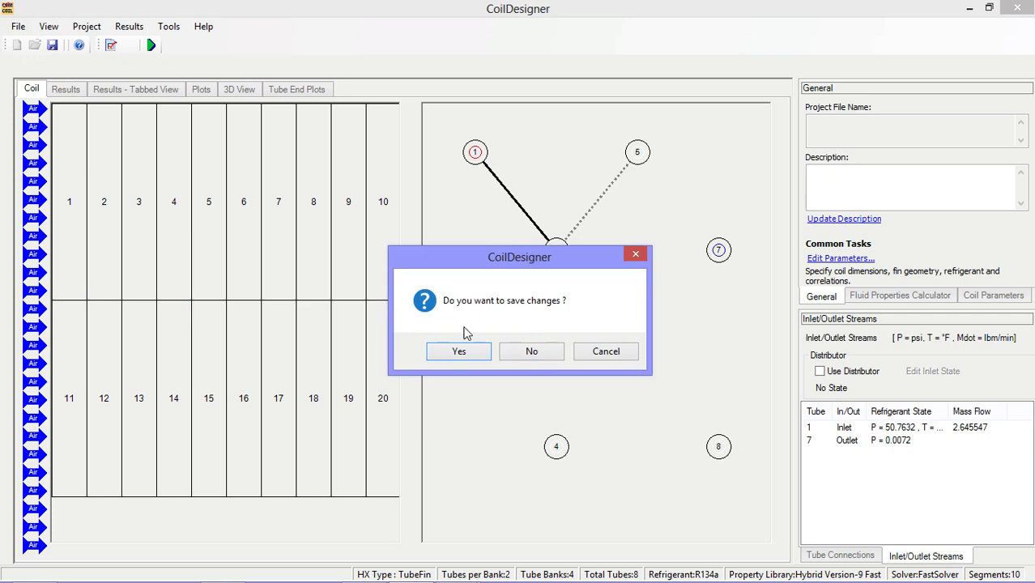
left_click(521, 356)
left_click(34, 45)
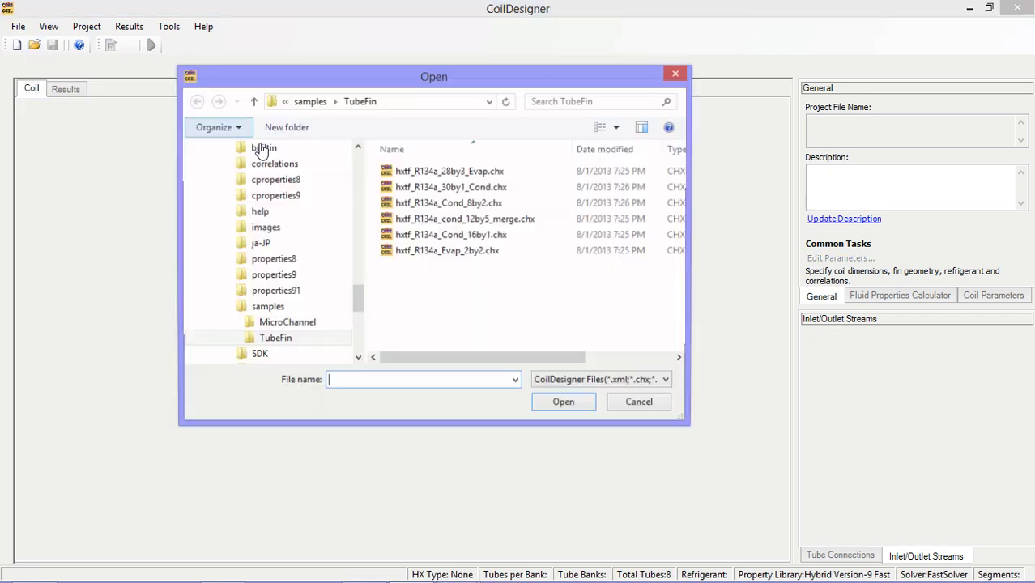
left_click(449, 172)
left_click(566, 410)
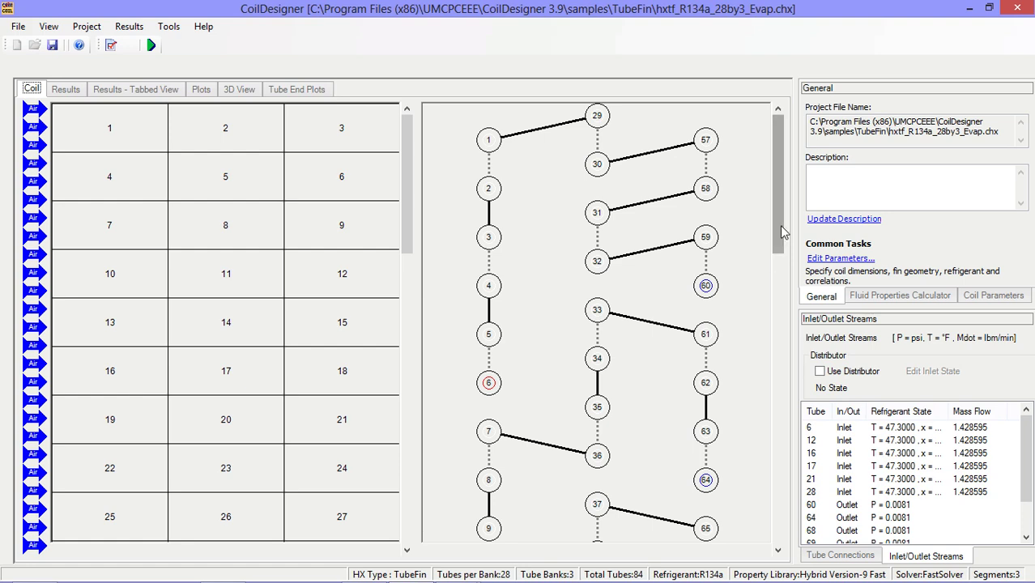
Step: Run the simulation of the sample evaporator coil and bring up the option for exporting its results to a spreadsheet
mouse_move(778, 228)
left_mouse_down()
mouse_move(794, 300)
mouse_move(791, 233)
left_mouse_up()
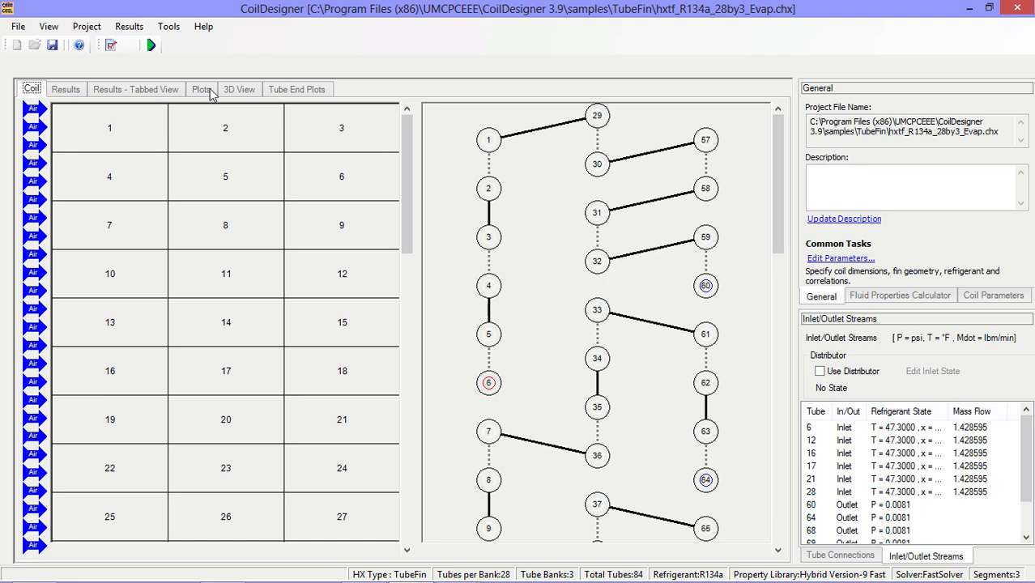
left_click(151, 46)
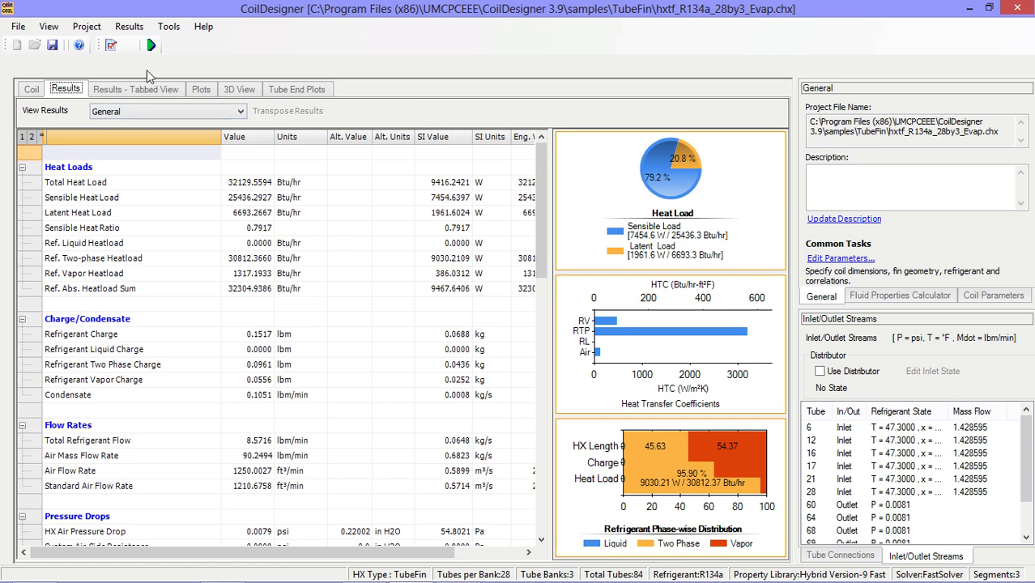
left_click(130, 26)
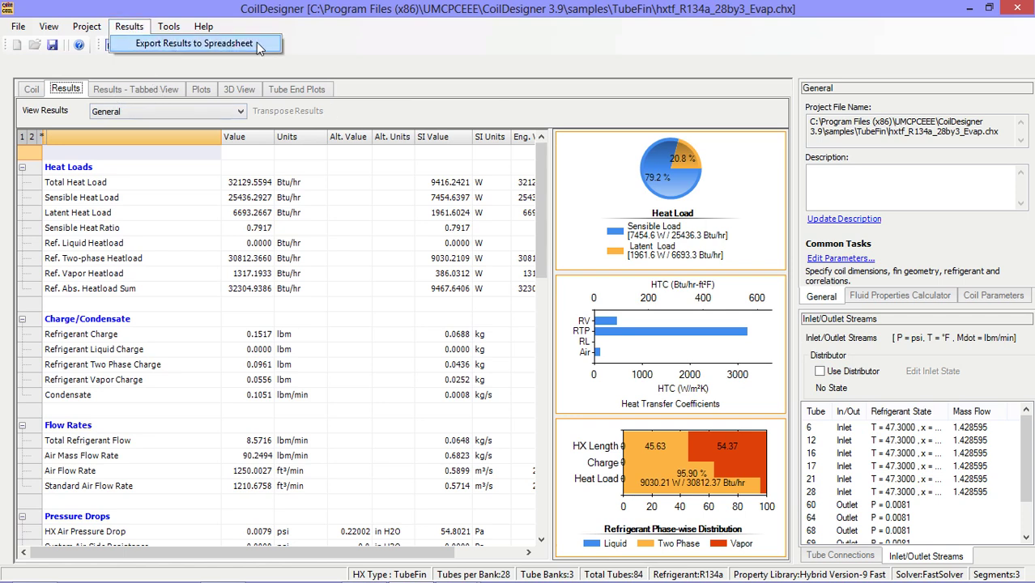